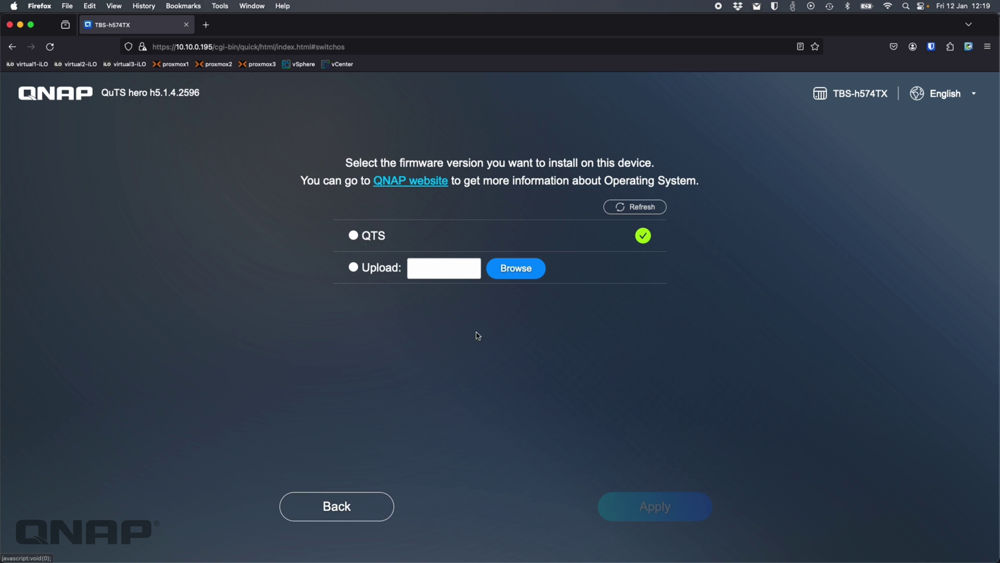
Step: Leave the firmware selection, start the Smart Installation and accept the QNAP Software Terms of Use
click(339, 509)
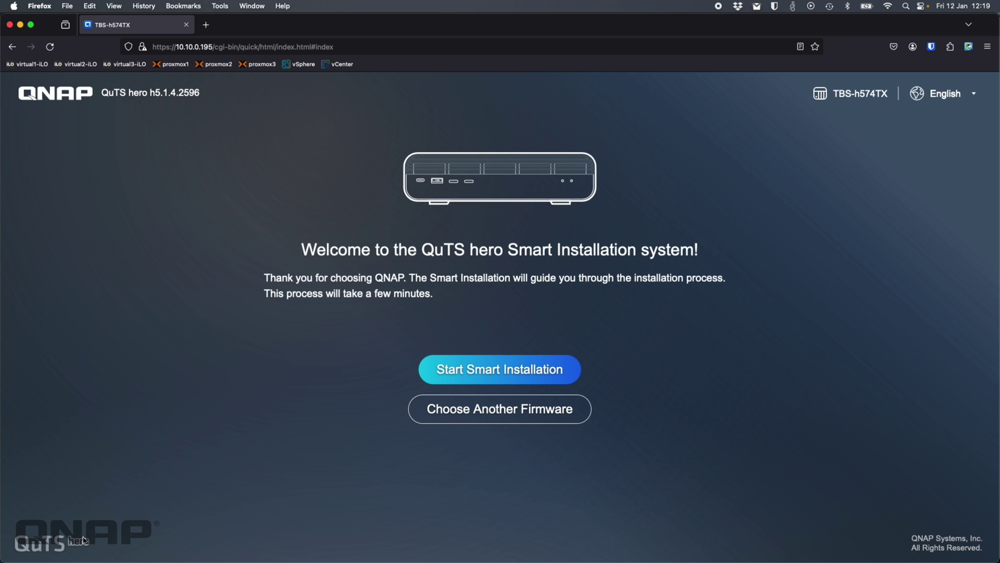
click(487, 377)
click(423, 391)
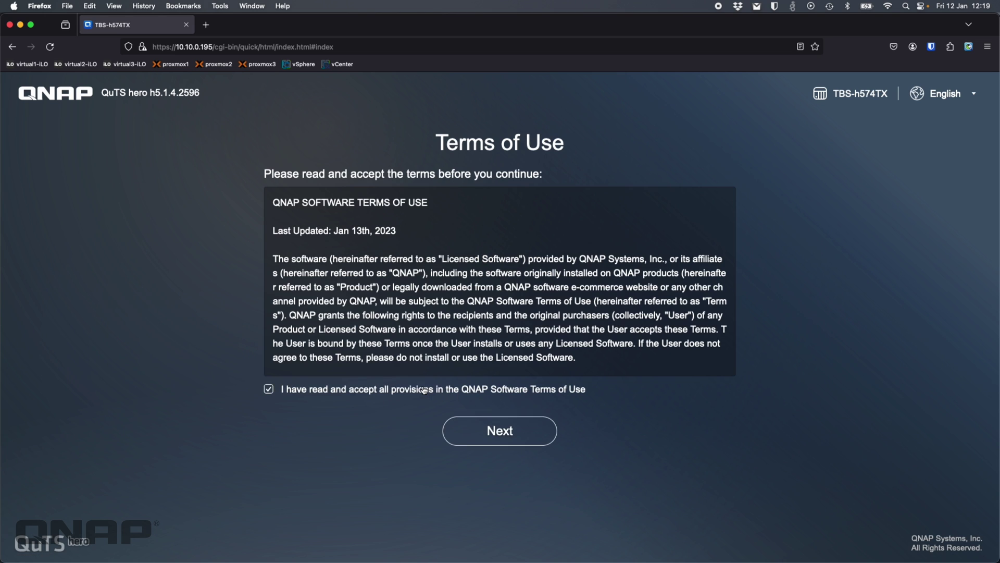
click(507, 435)
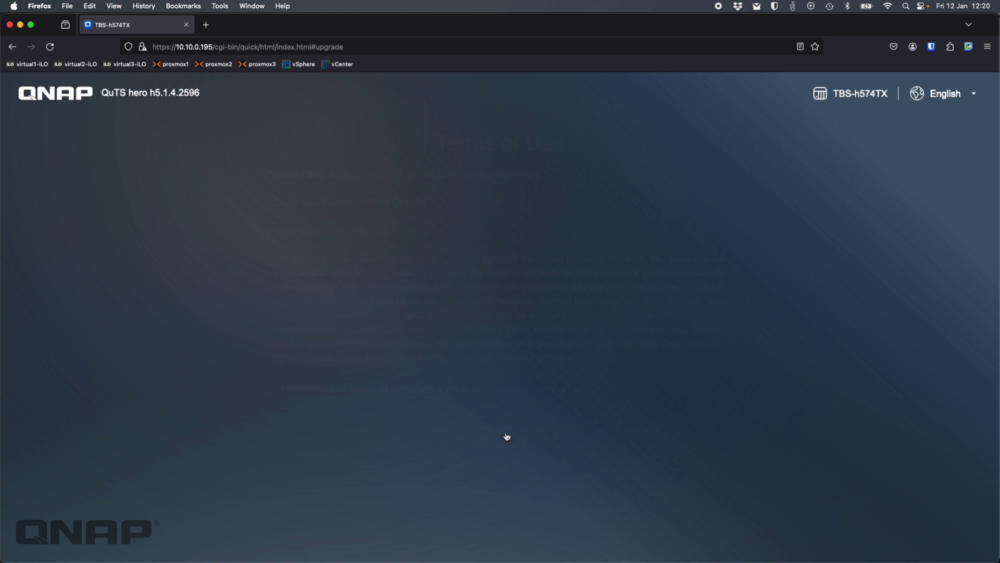
Step: Keep the current firmware version h5.1.4.2596 for the installation and continue
click(542, 239)
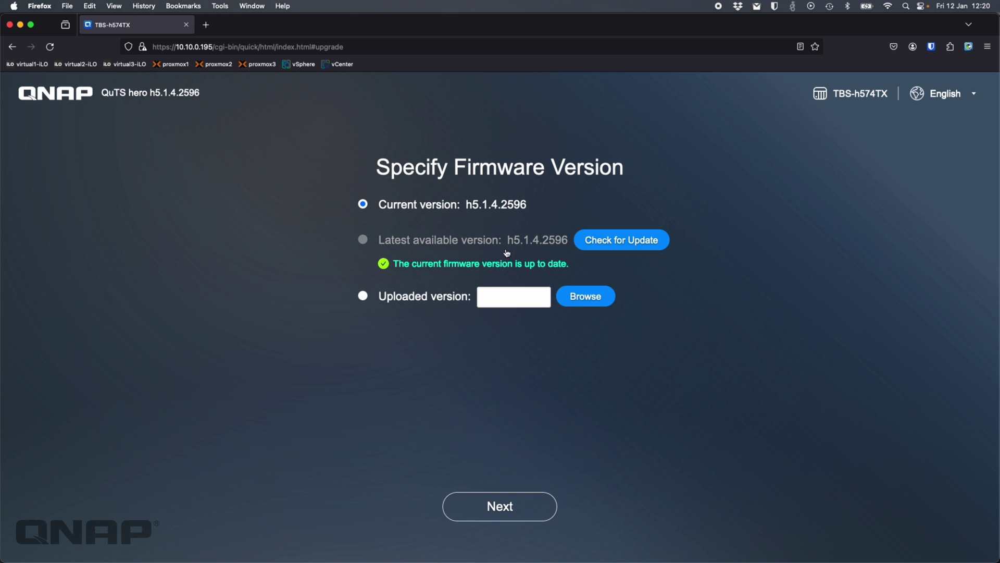
click(499, 508)
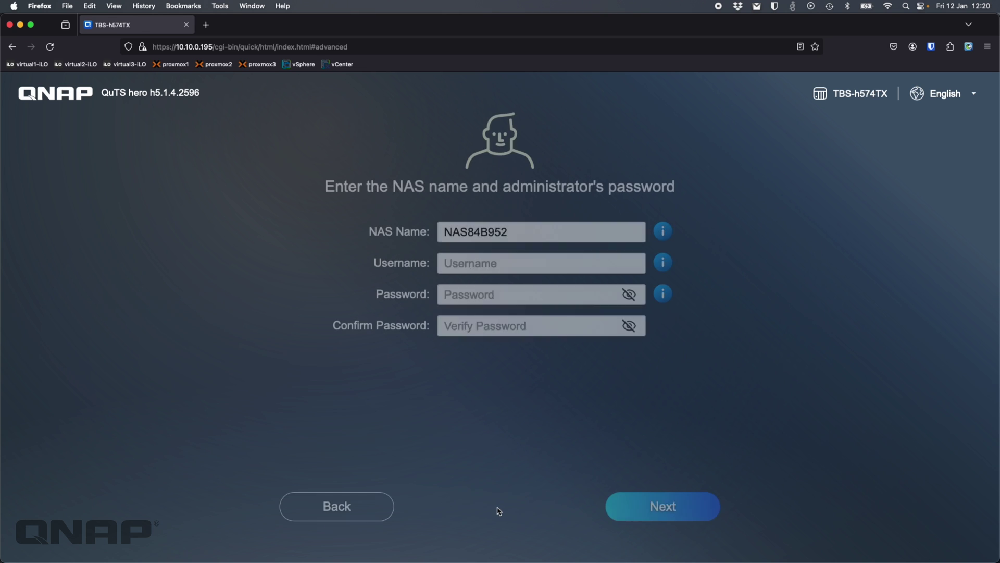
Step: Set the NAS name to TBS-h574TX
double_click(517, 239)
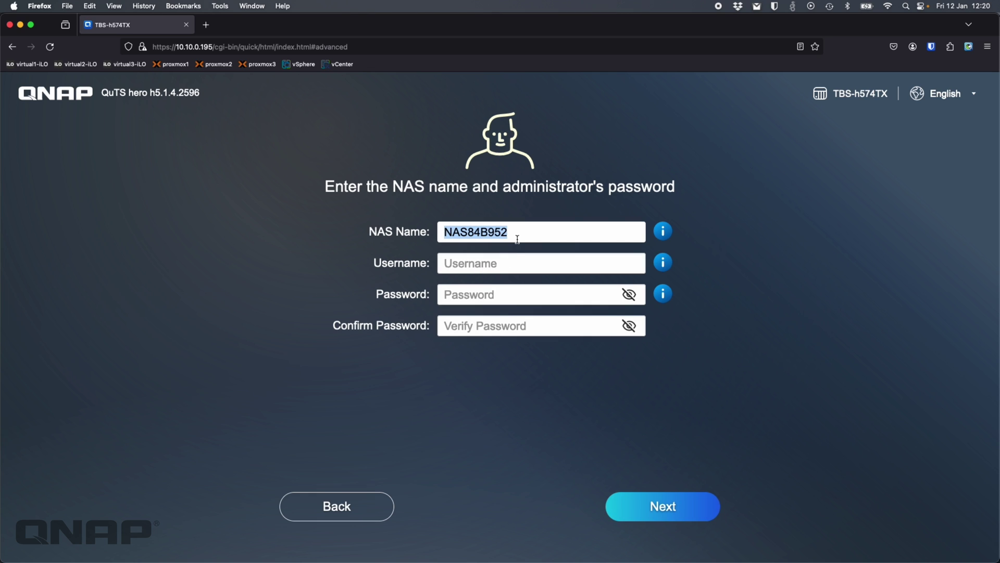
text(T)
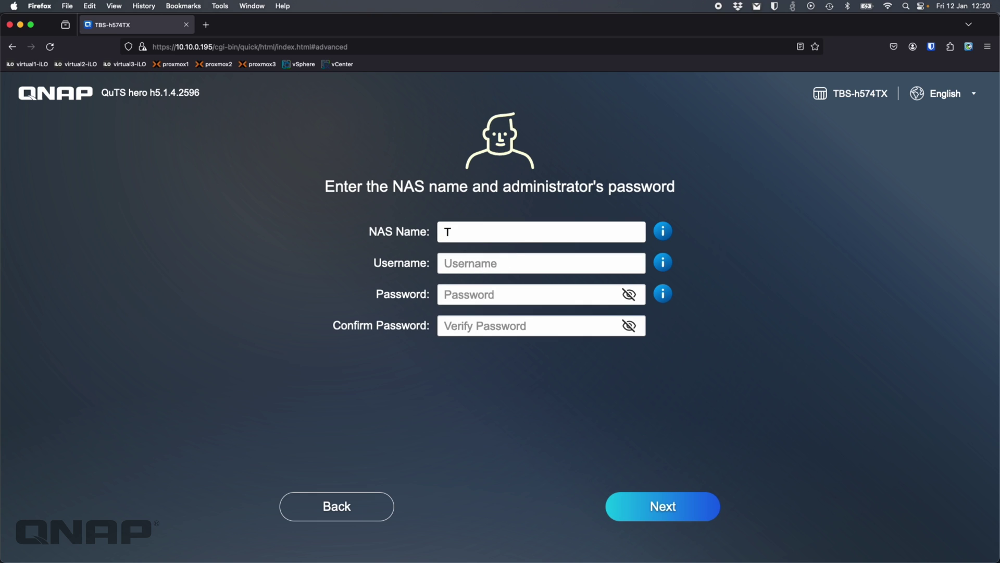
text(BS-)
text(h)
text(674)
Step: Enter the administrator's username and password, confirm the password and submit the account details
click(490, 266)
text(craig)
key(Tab)
text(**********)
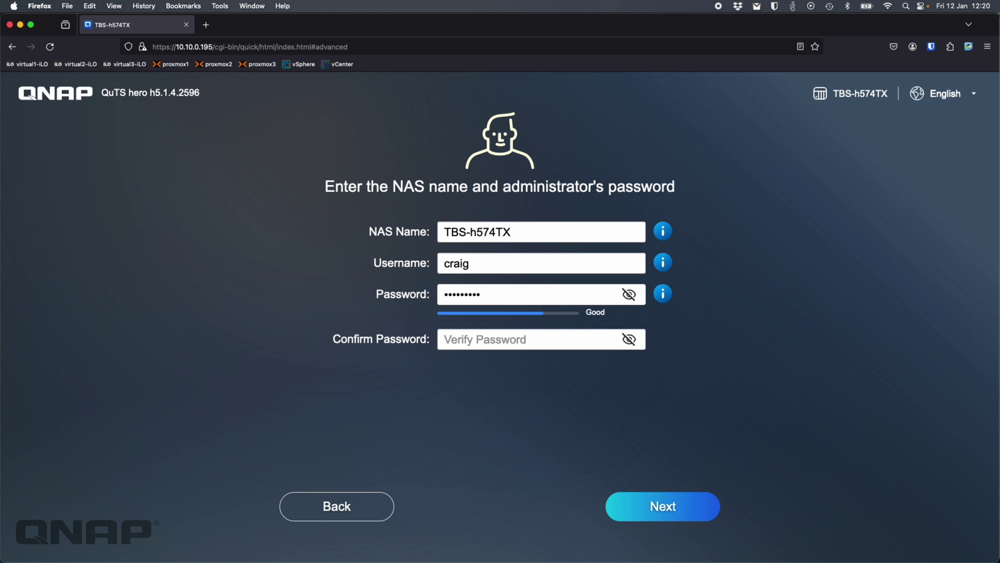
key(Tab)
text(**********)
click(678, 514)
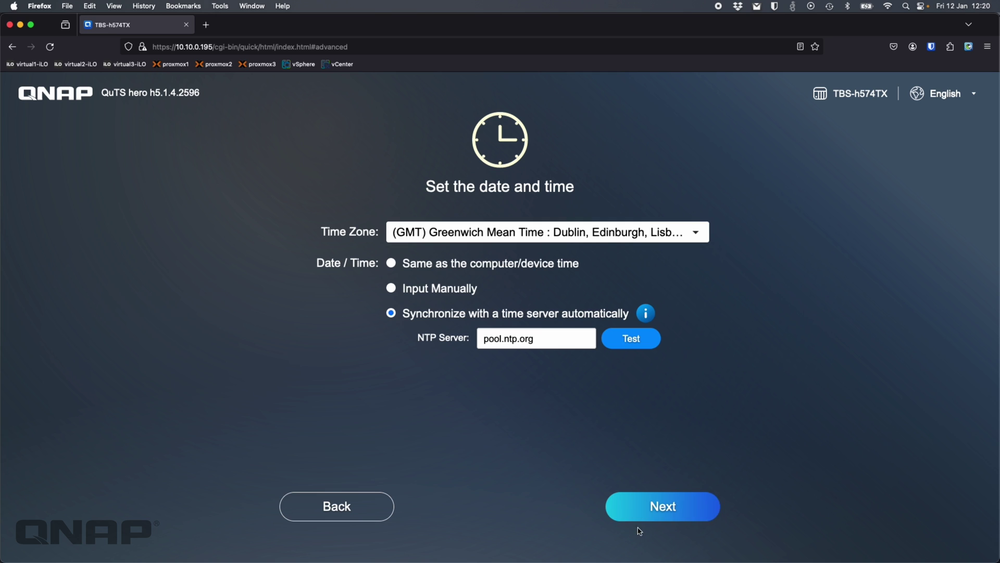
Step: Accept the GMT time zone with automatic time synchronization from the NTP server pool.ntp.org
click(661, 508)
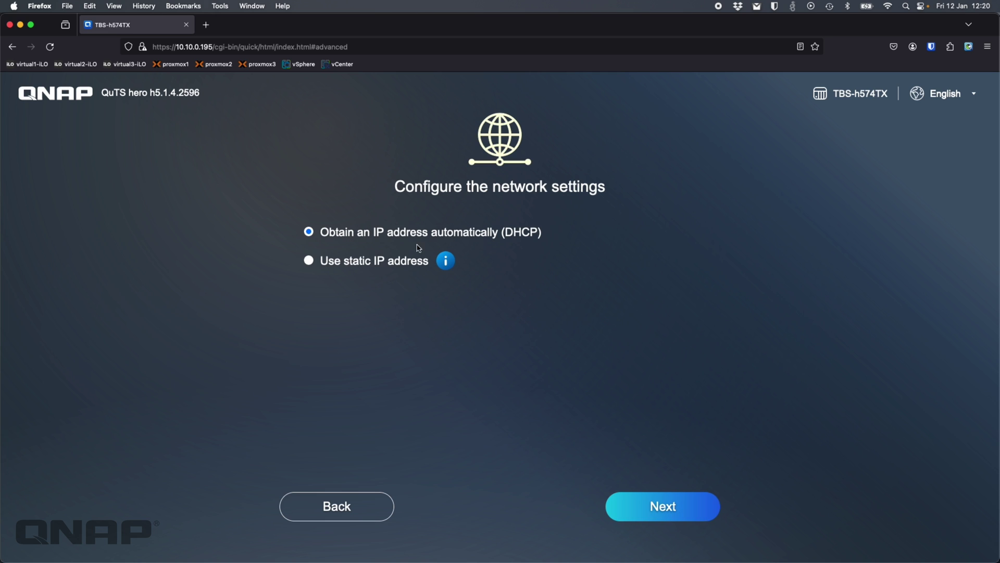
click(370, 266)
click(494, 294)
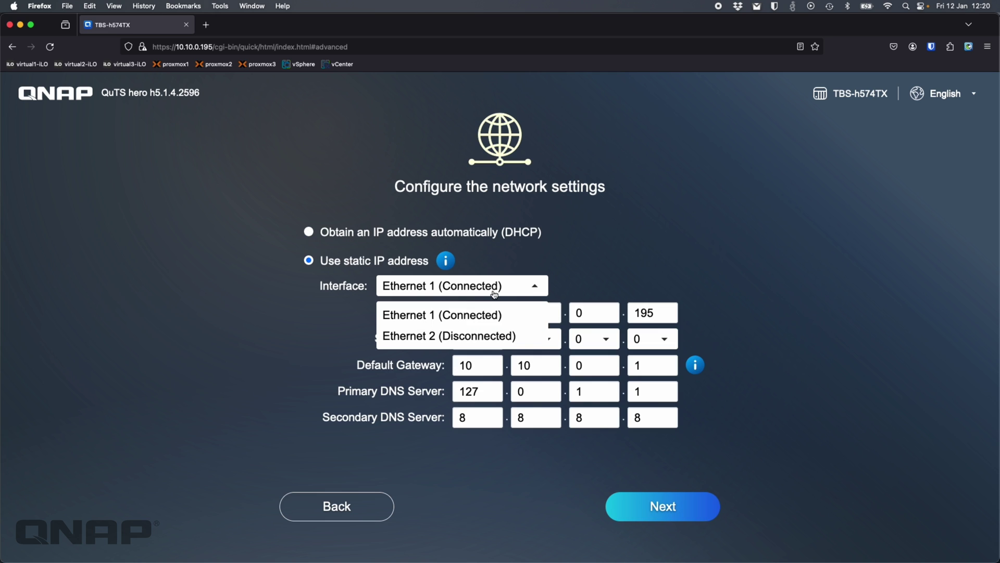
click(673, 220)
click(340, 232)
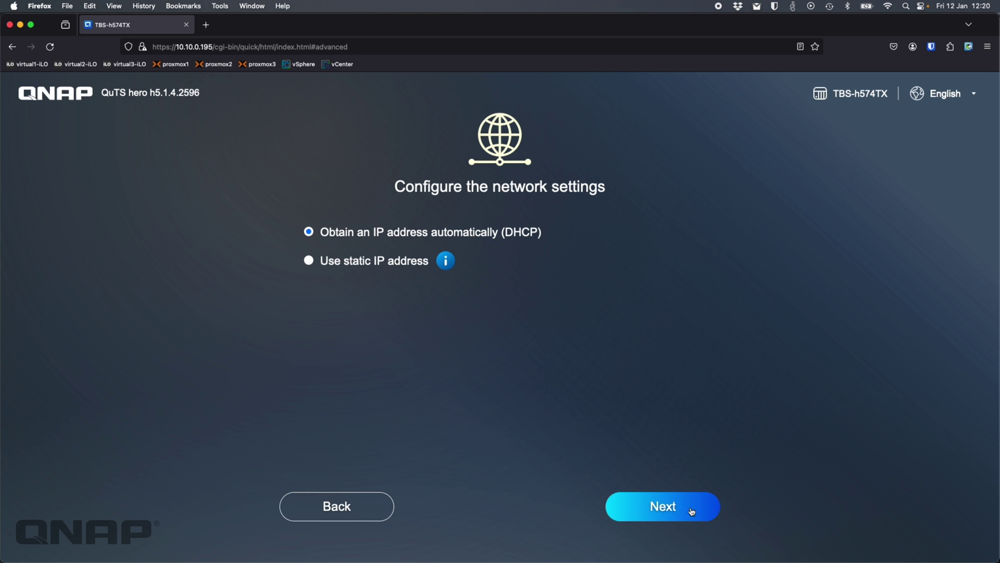
Step: Accept automatic IP addressing (DHCP) and continue past the Thunderbolt setting without connecting a device
click(670, 516)
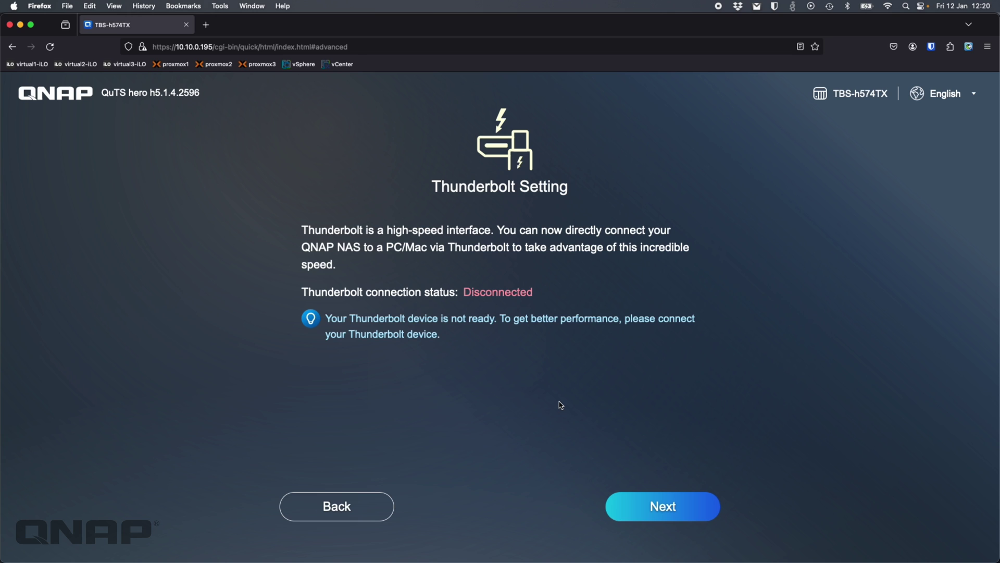
click(675, 520)
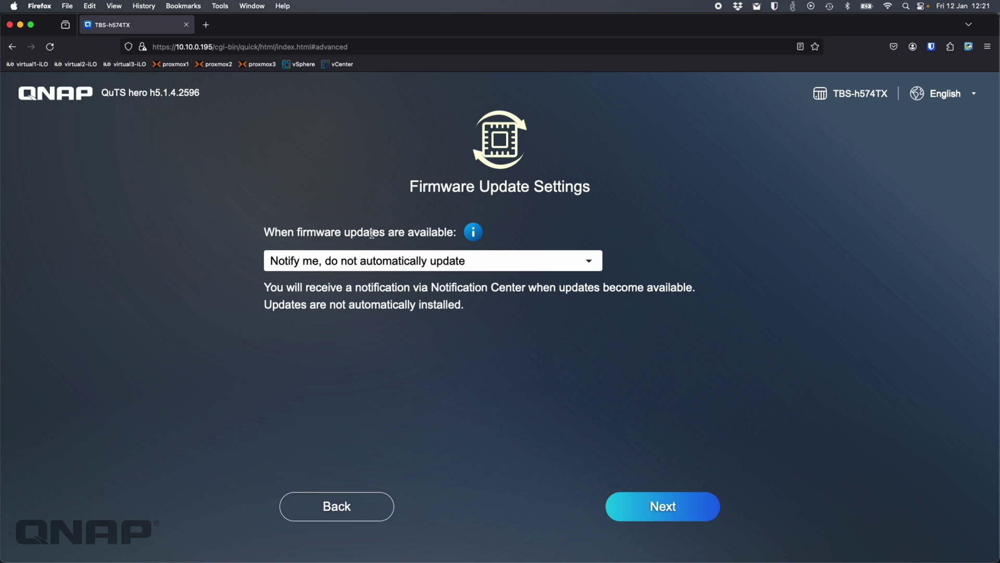
Step: Keep firmware updates on "Notify me, do not automatically update" and apply the summarized installation settings
click(589, 261)
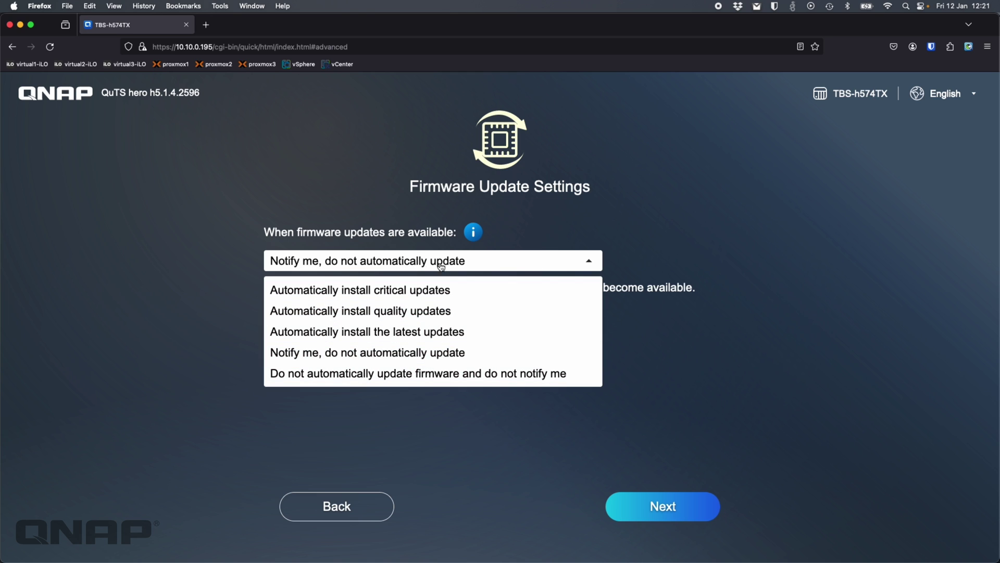
click(789, 354)
click(666, 508)
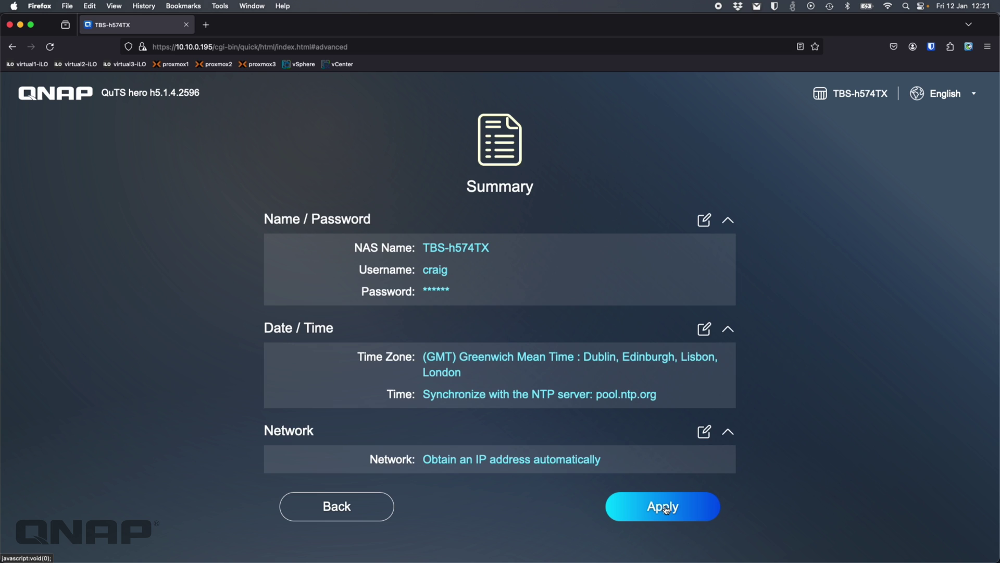
click(665, 508)
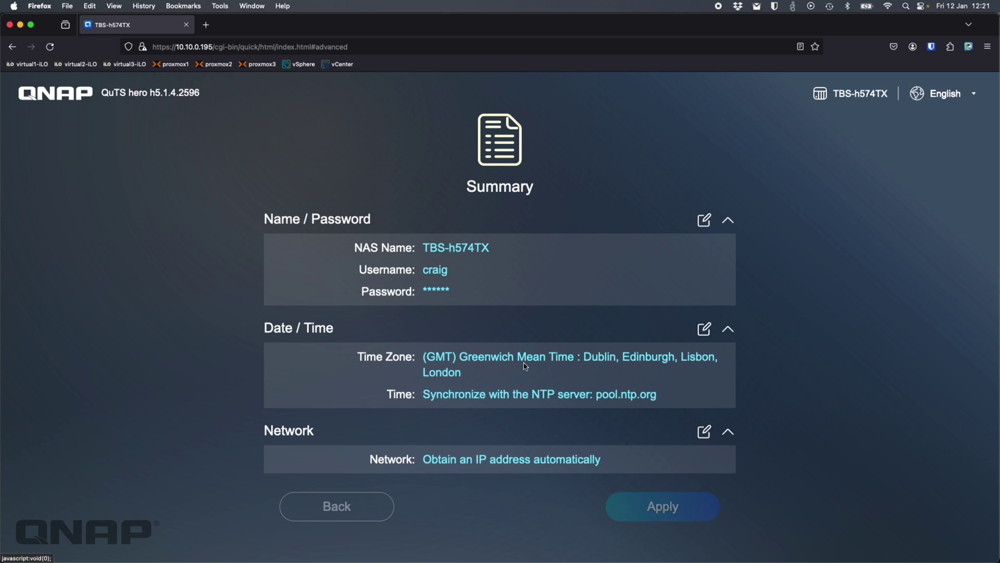
click(525, 365)
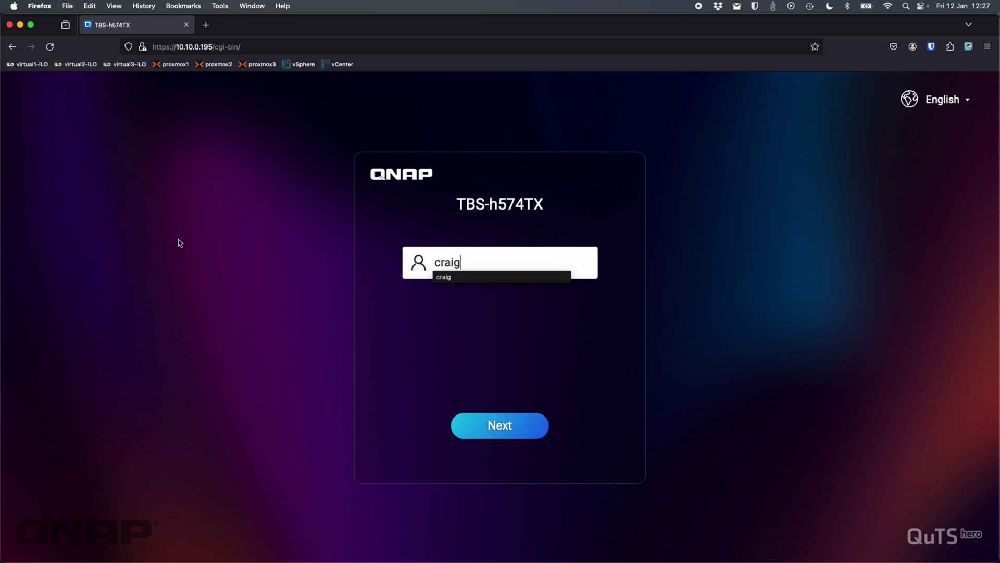
Step: Log in to the NAS with the account password, keeping the session logged in, and dismiss the password manager's save prompt
click(501, 425)
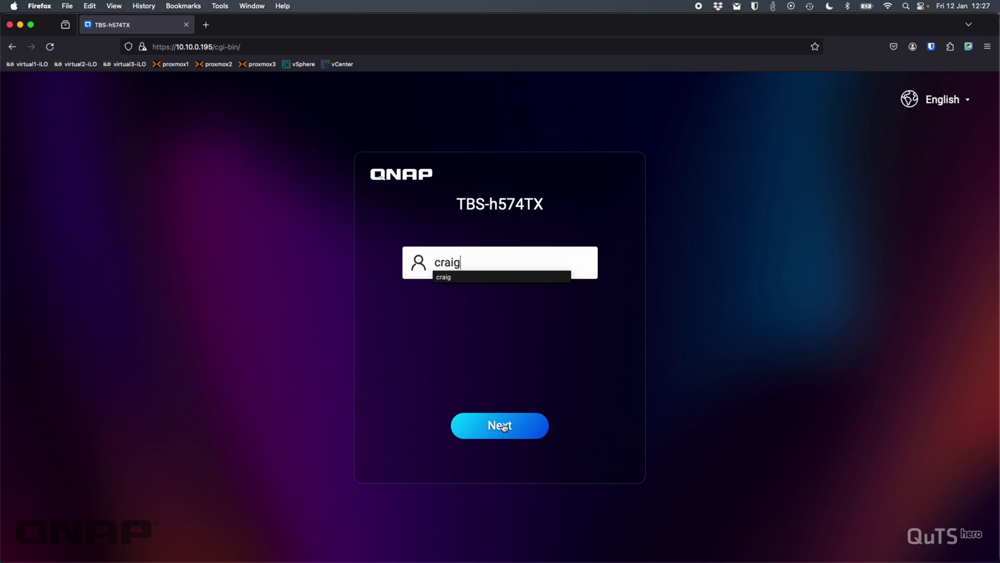
text(••)
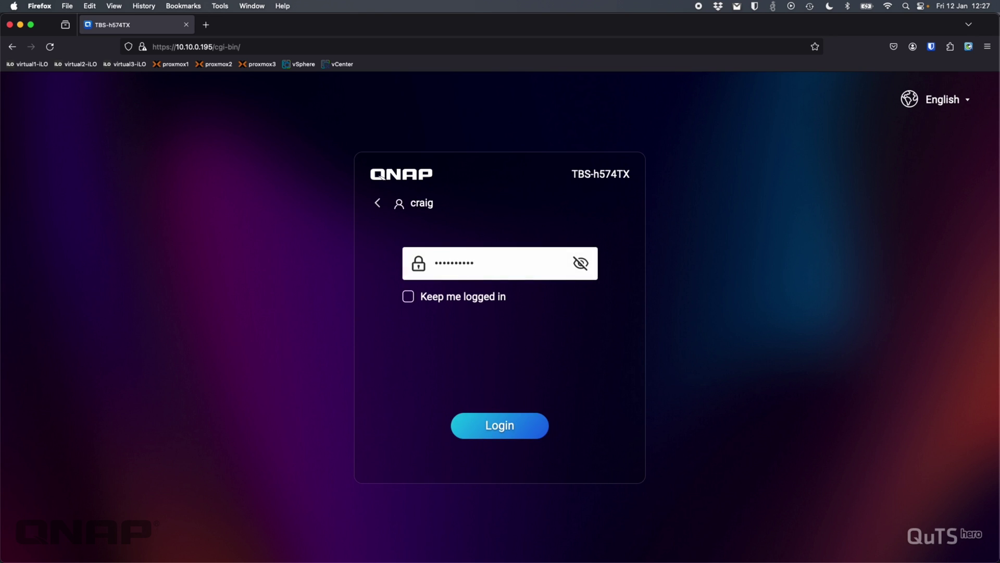
click(409, 297)
click(495, 425)
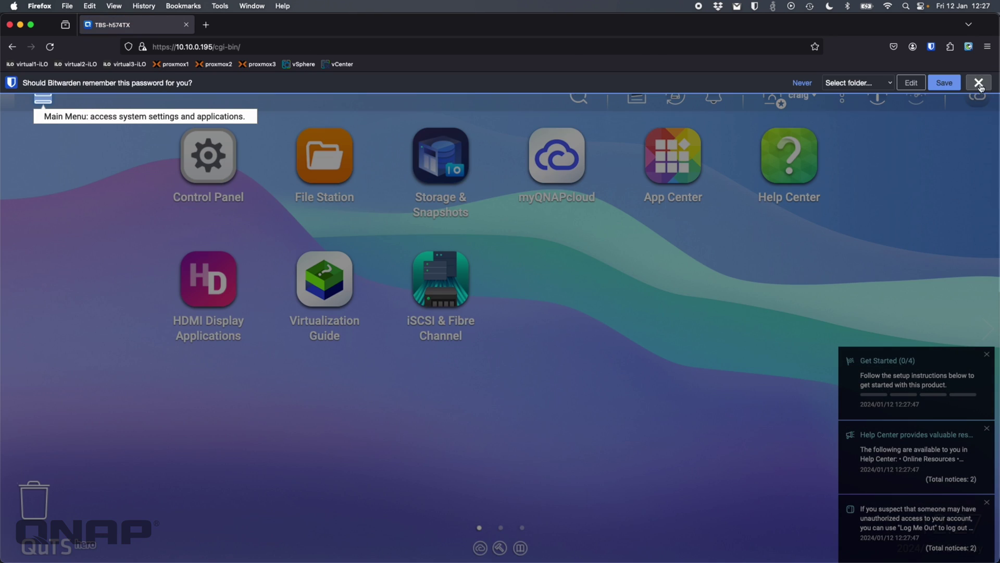
click(980, 83)
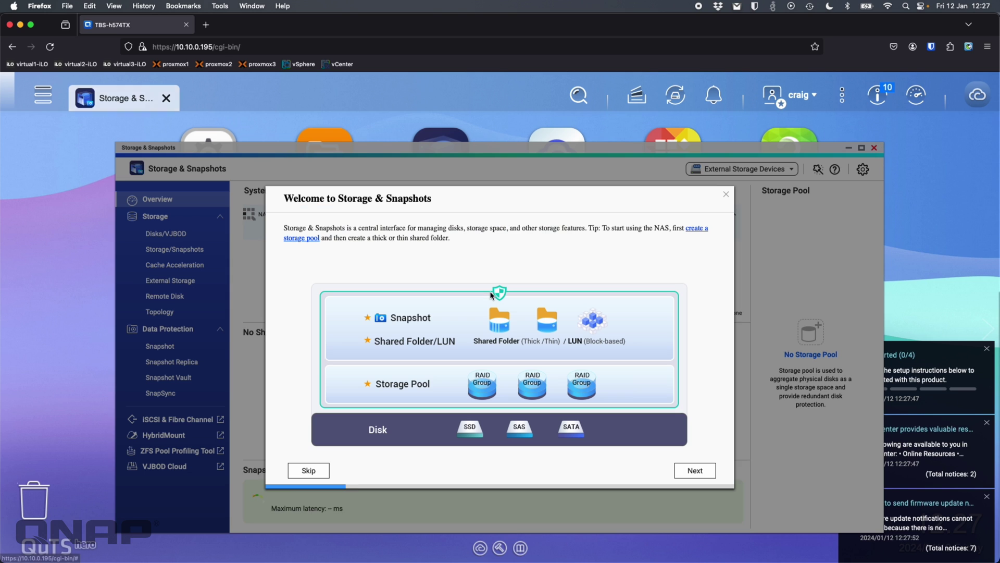
Step: Close the Storage & Snapshots welcome guide and decline the System Data Collection Agreement
click(727, 197)
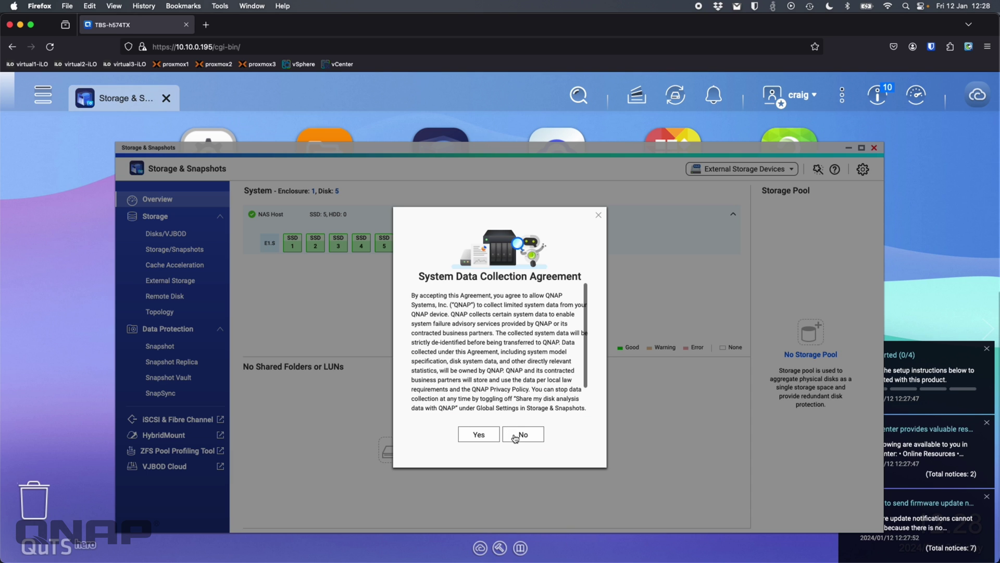
click(514, 437)
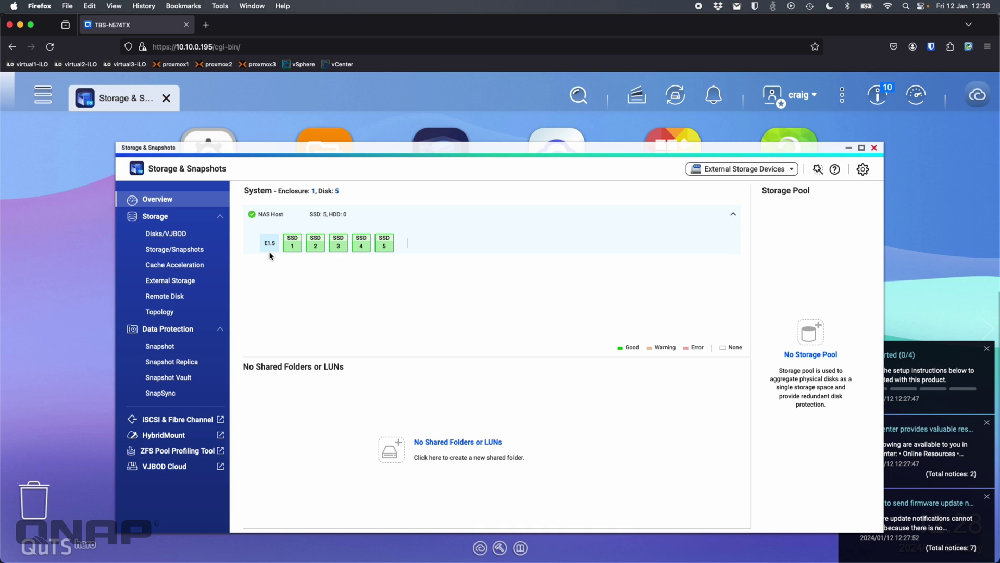
Step: Open the Disks/VJBOD list in a maximized window to review the installed SSDs
click(189, 236)
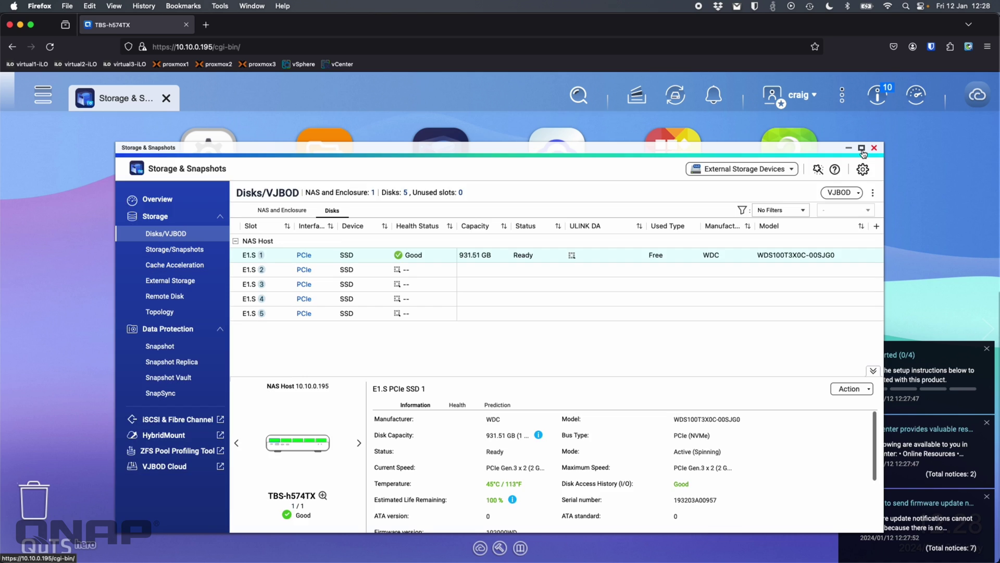
click(861, 148)
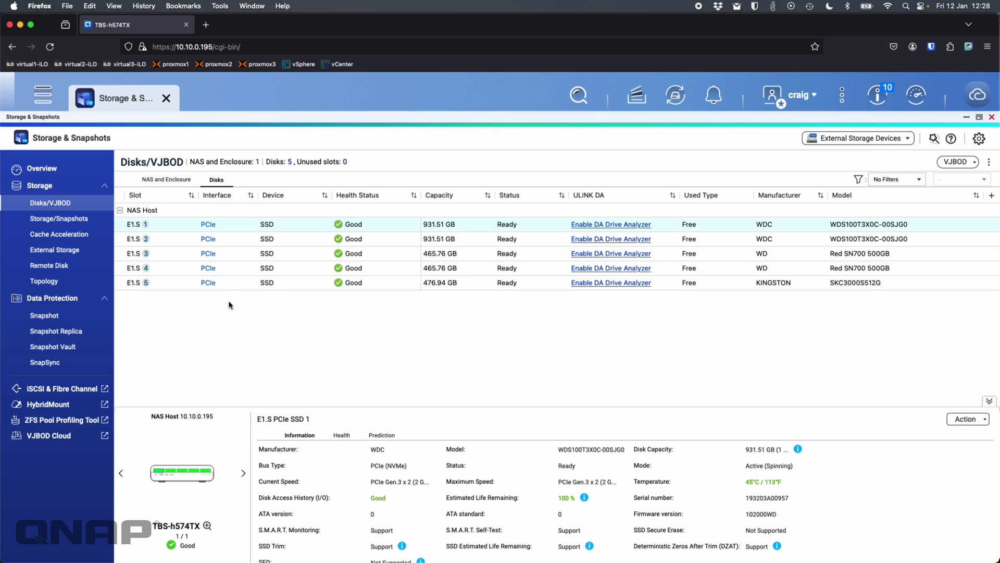
Step: Start a new storage pool using all five PCIe SSDs with RAID 5, accepting the differing disk capacities
click(76, 226)
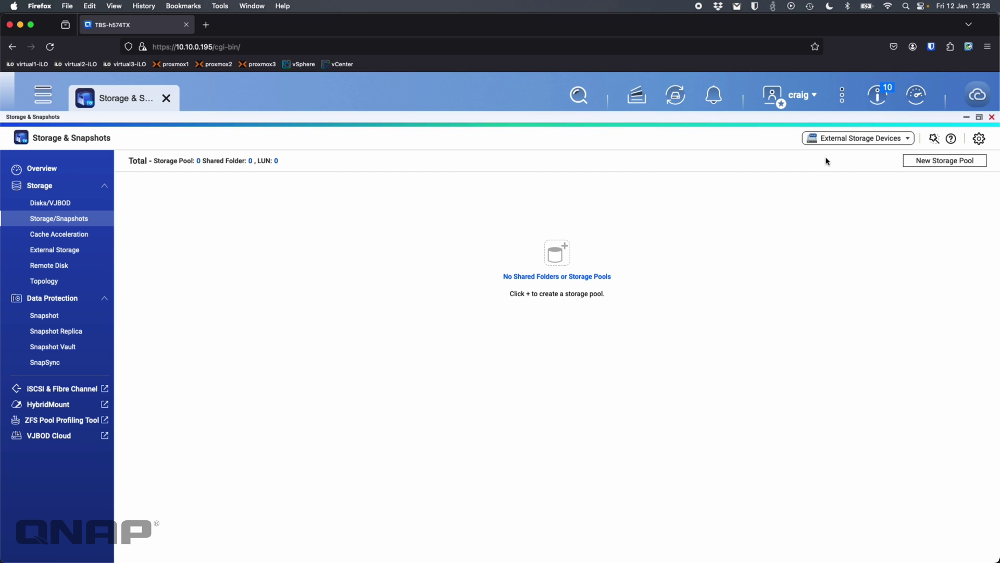
click(937, 161)
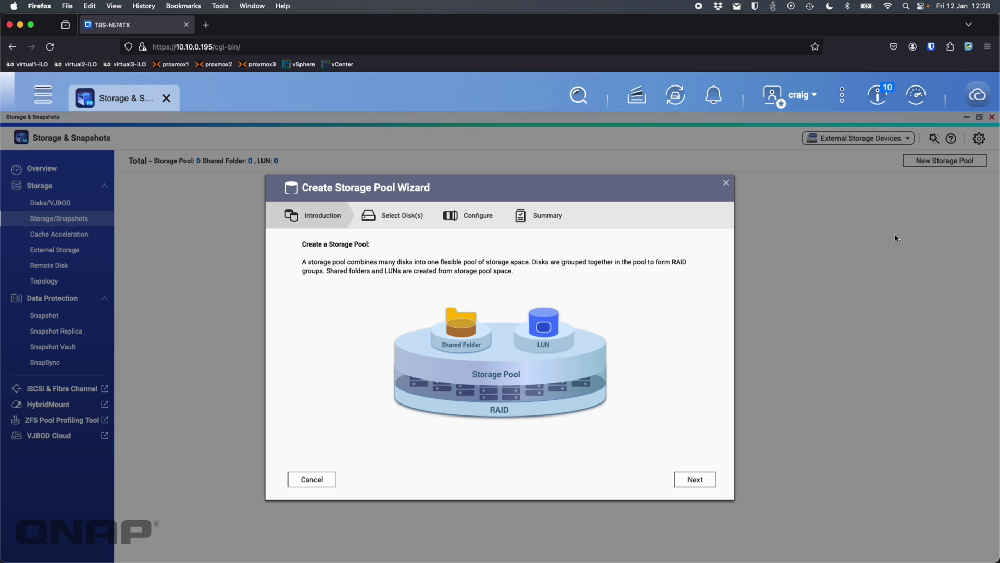
click(687, 485)
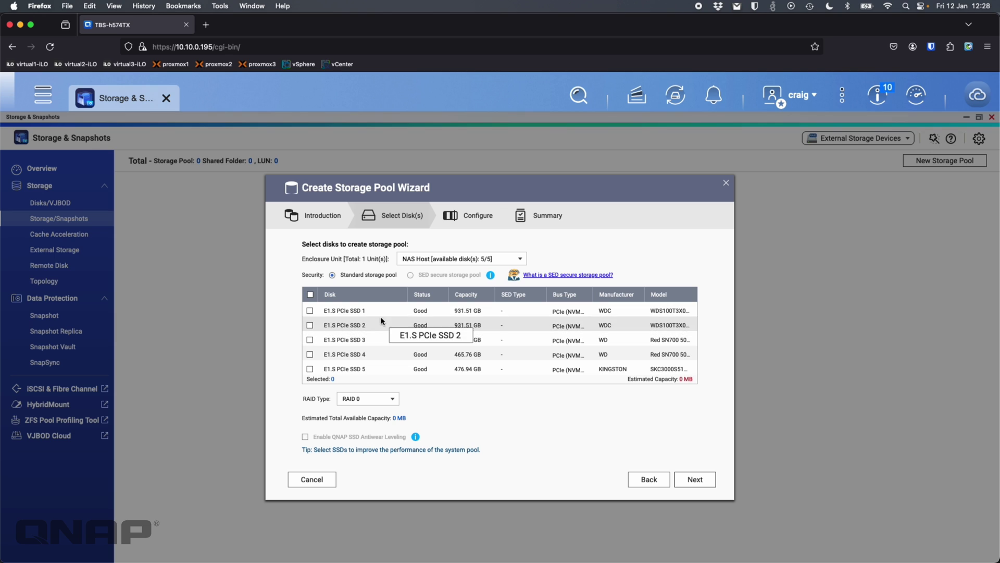
click(310, 295)
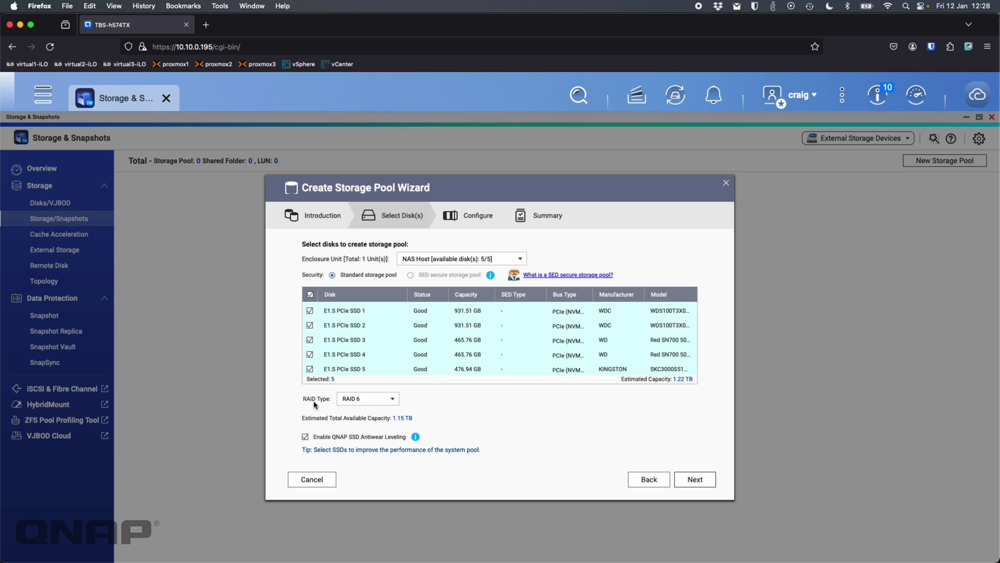
click(375, 399)
click(373, 433)
click(697, 483)
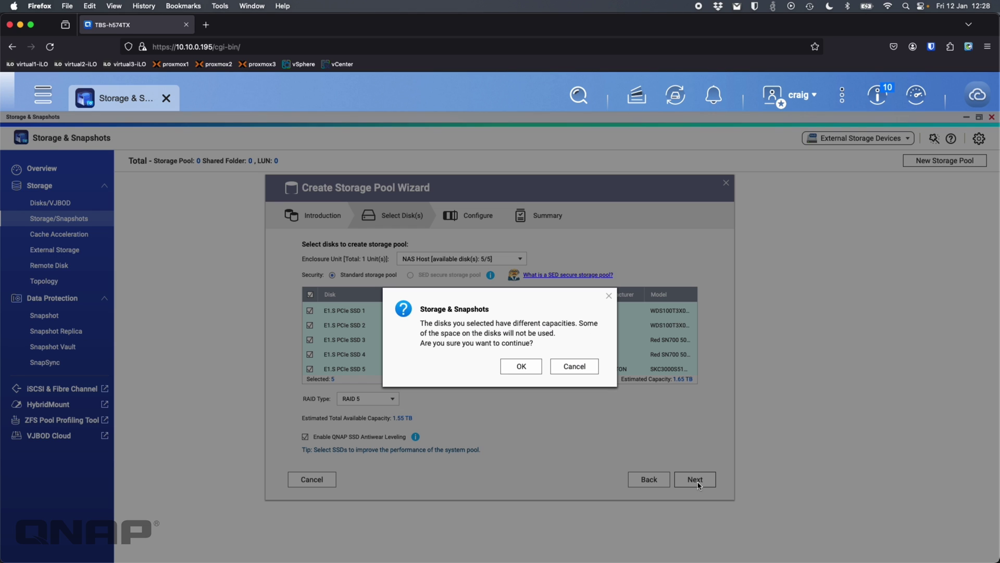
click(520, 366)
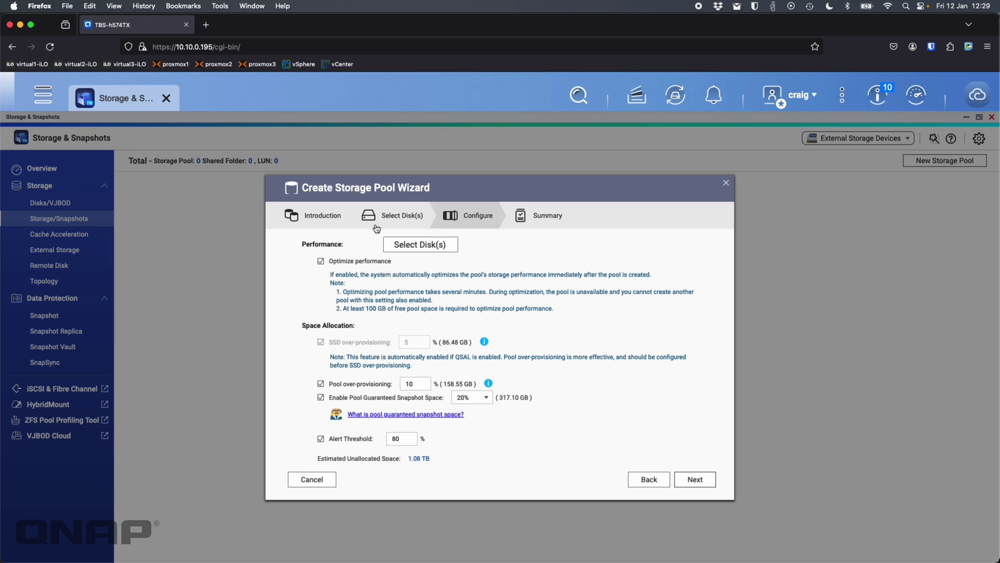
Step: Create the pool with 10% pool over-provisioning, 20% guaranteed snapshot space and an 80% alert threshold, agreeing to erase the disks
click(693, 480)
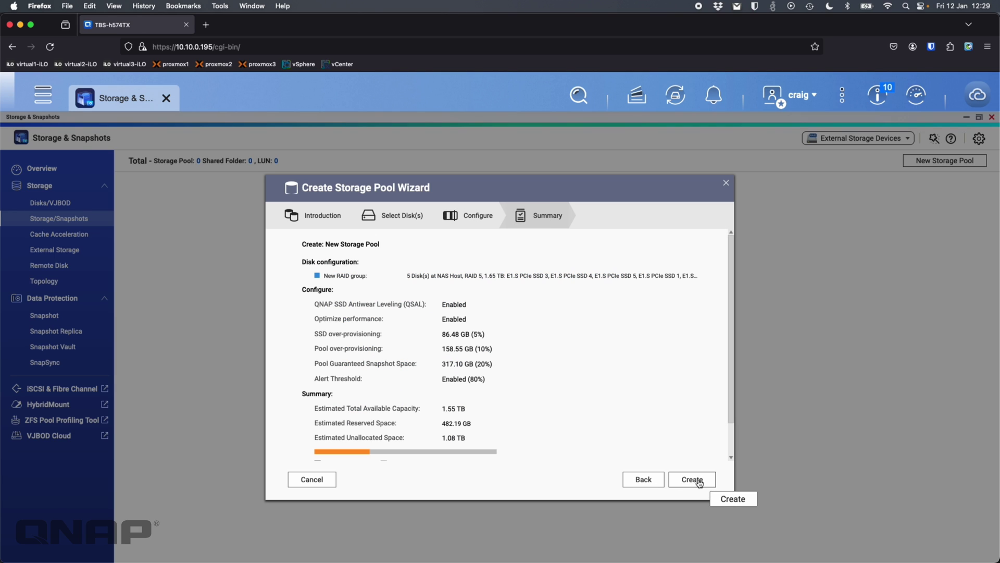
click(699, 481)
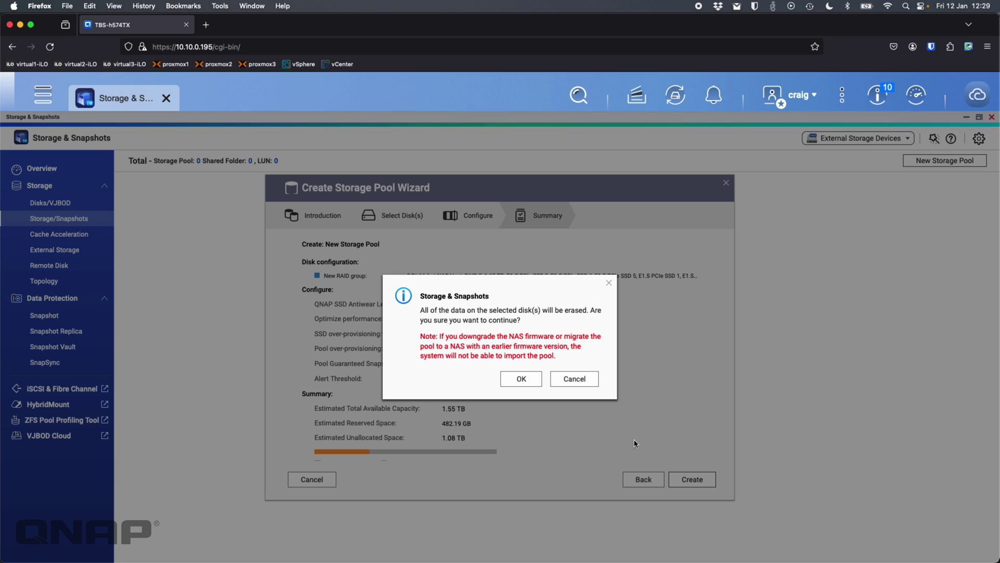
click(520, 378)
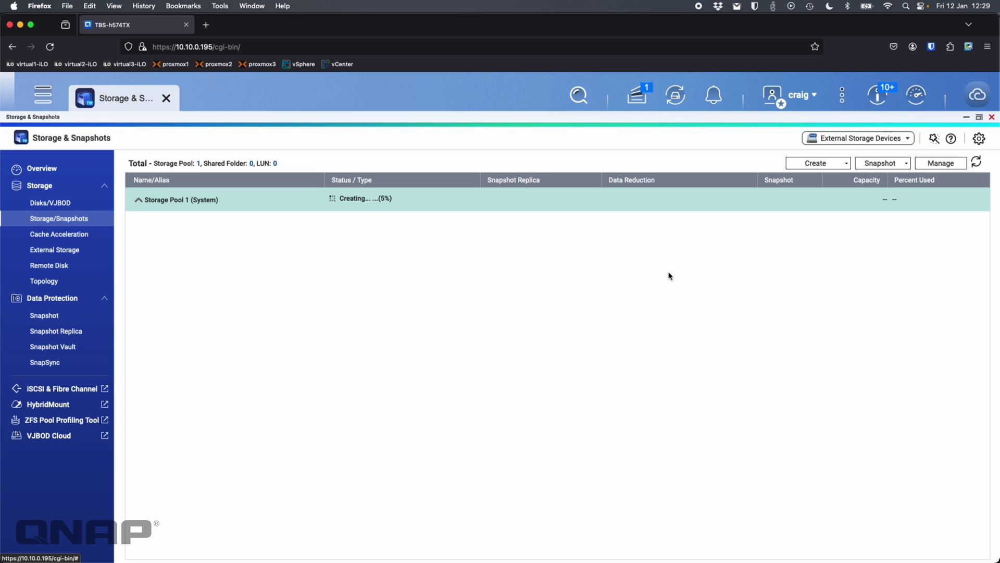
Step: Review the Get Started tasks on the Notice Board and close Storage & Snapshots
click(886, 99)
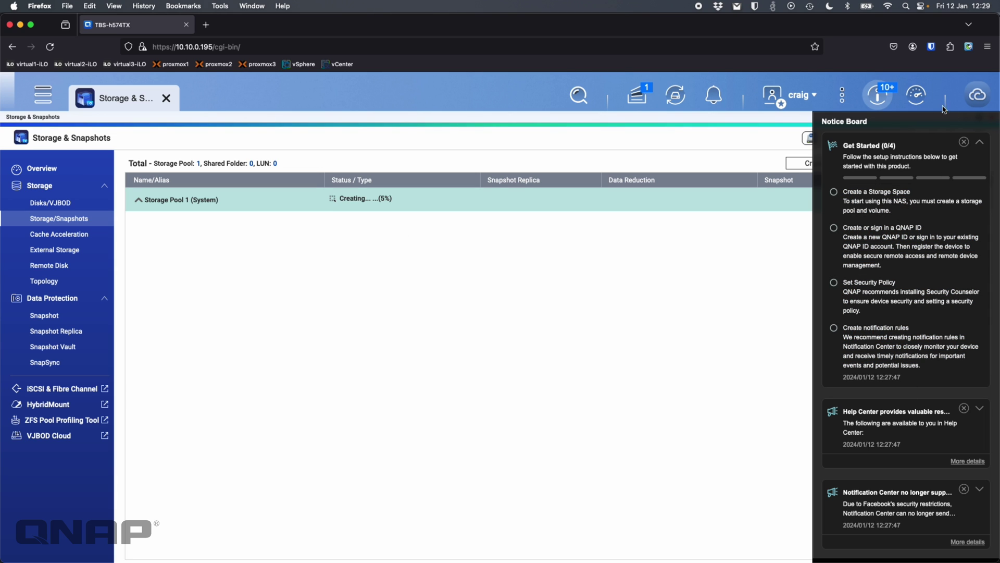
click(882, 101)
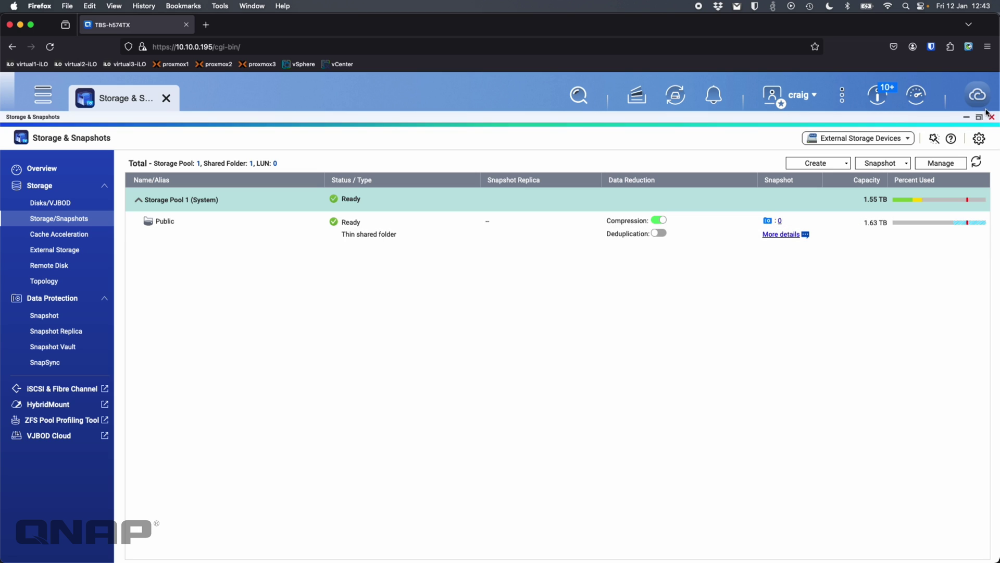
click(877, 94)
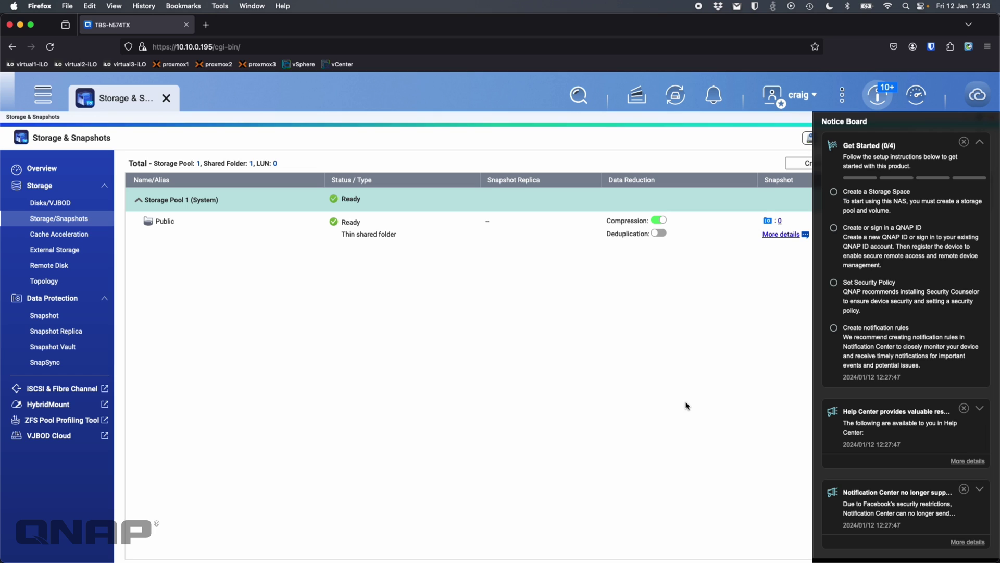
click(886, 96)
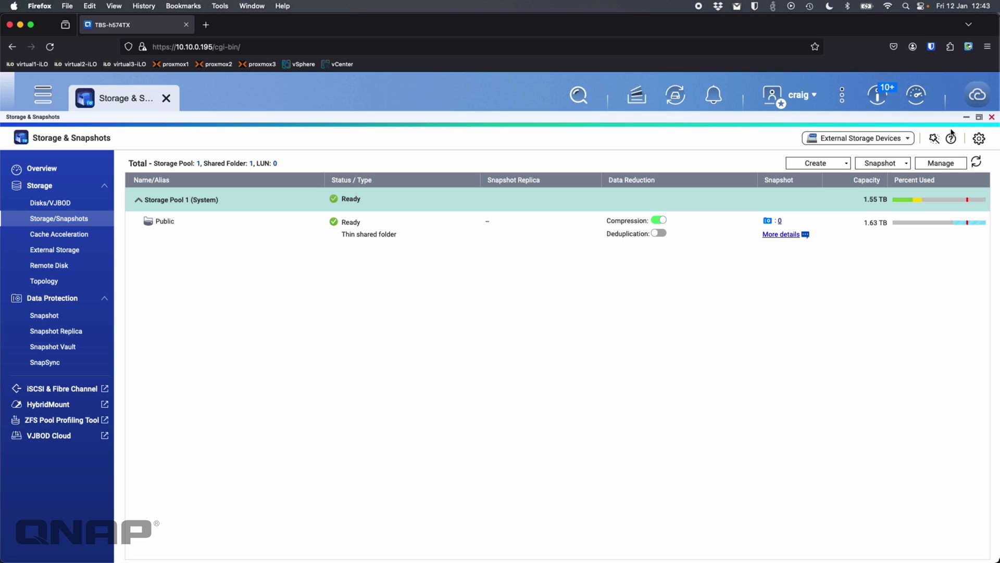
click(993, 118)
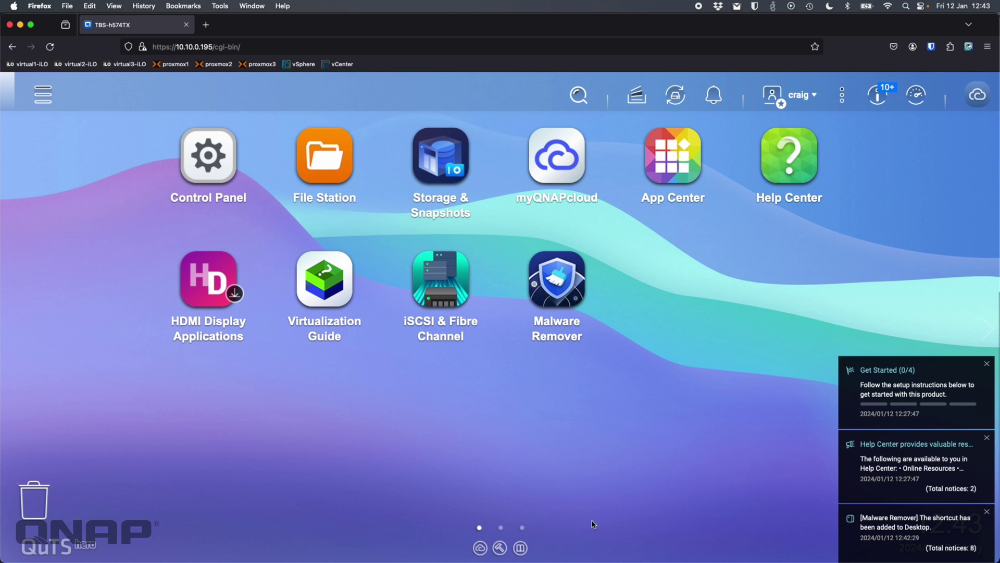